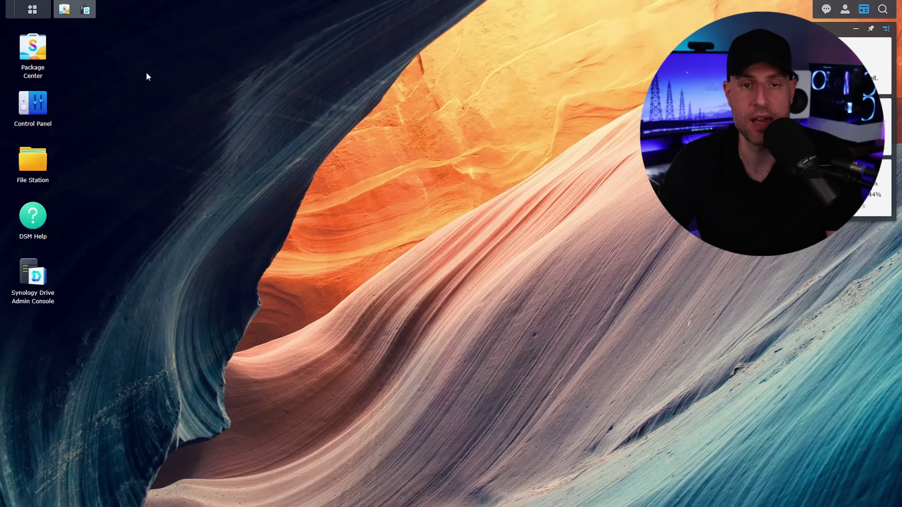
Step: Close Package Center and bring up the team folders in Synology Drive Admin Console, selecting My Drive (home)
left_click(64, 9)
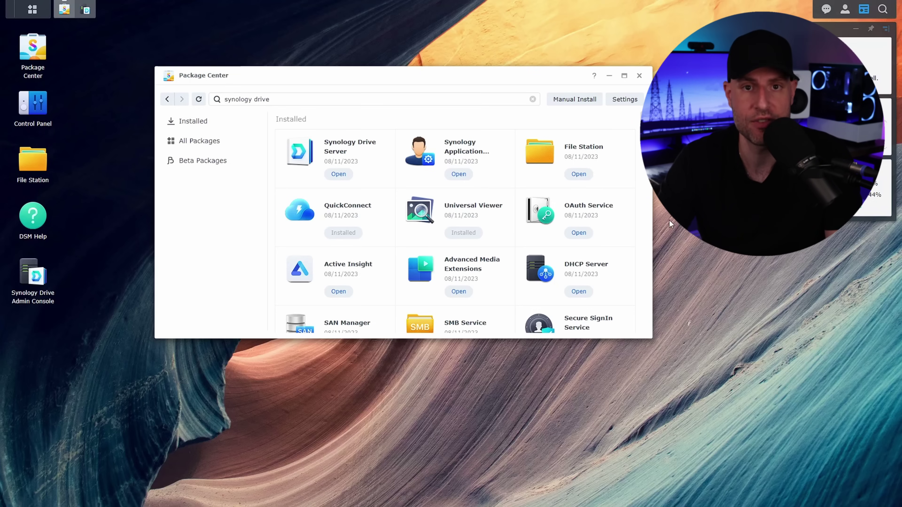
left_click(639, 76)
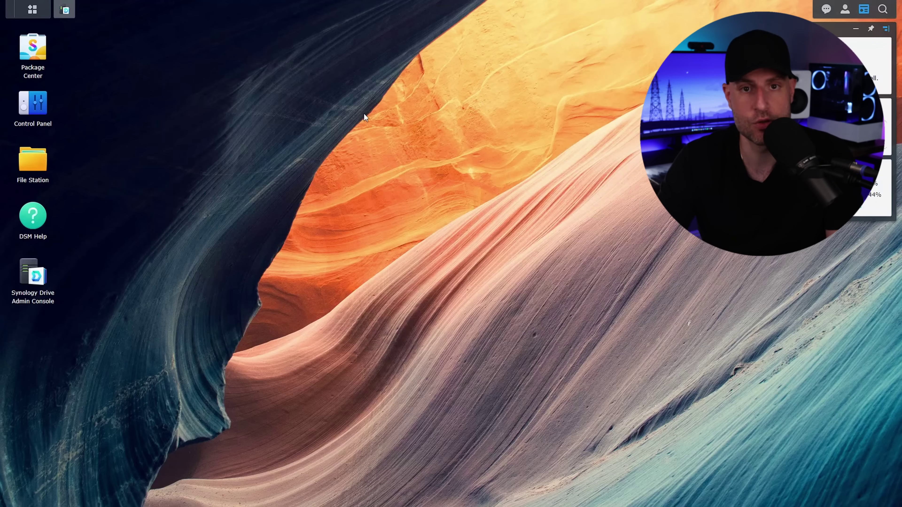
left_click(65, 14)
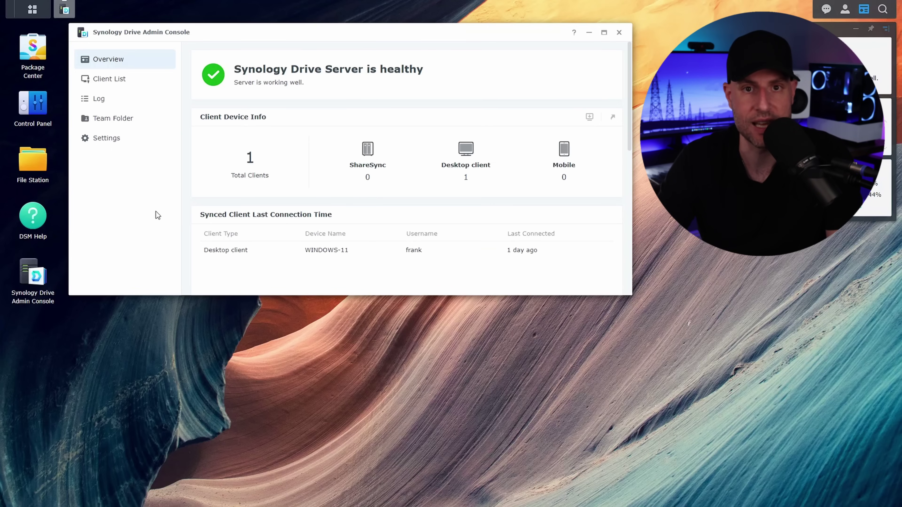
left_click(130, 121)
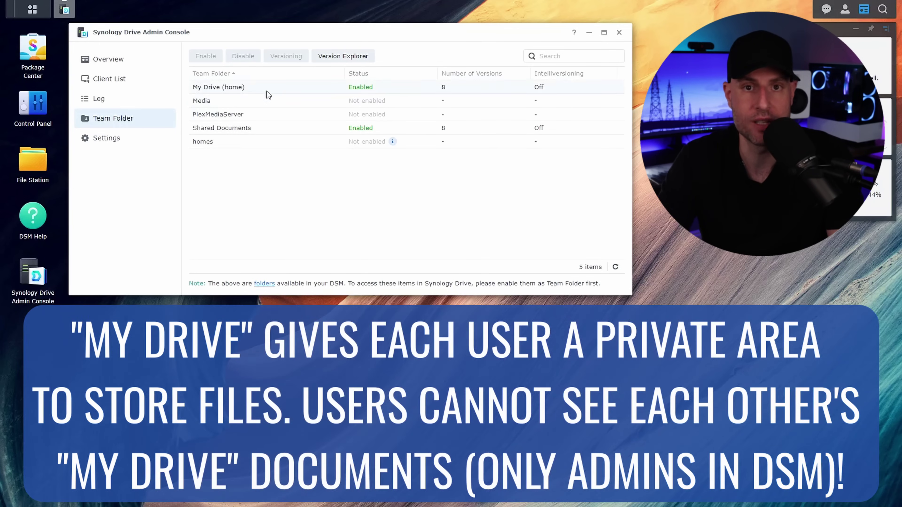
left_click(266, 91)
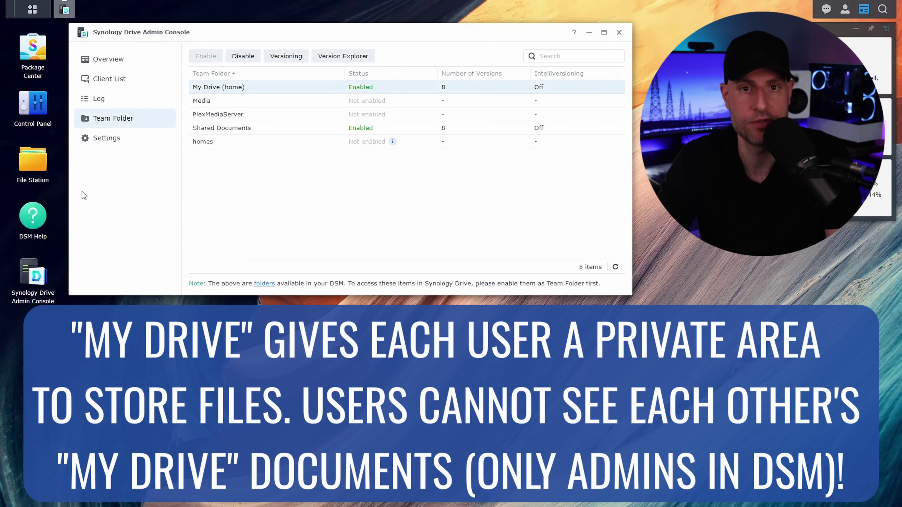
Step: Compare the contents of the home folder with the user's own folder under homes in File Station
left_click(28, 178)
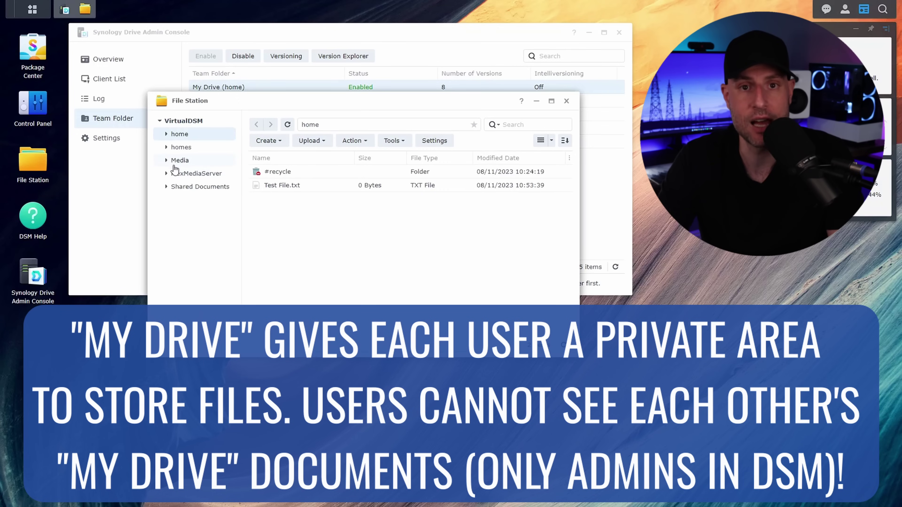
left_click(165, 147)
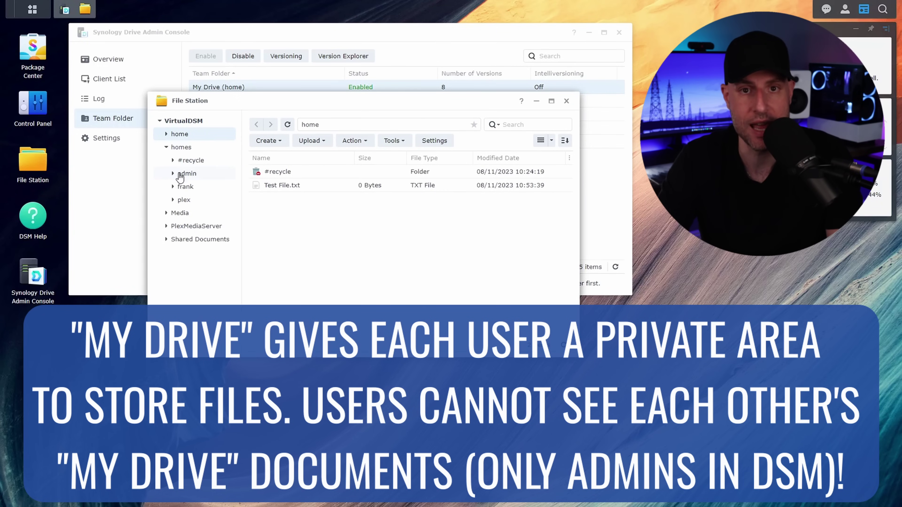
left_click(191, 189)
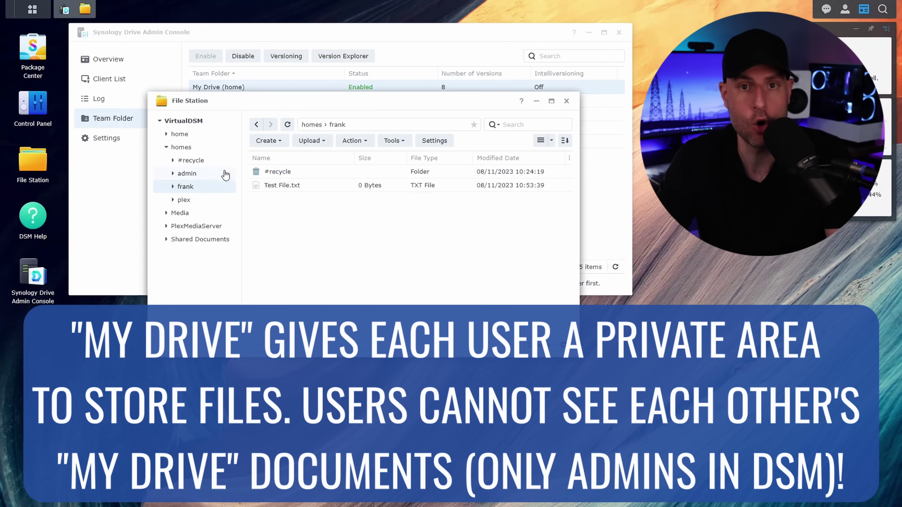
left_click(199, 136)
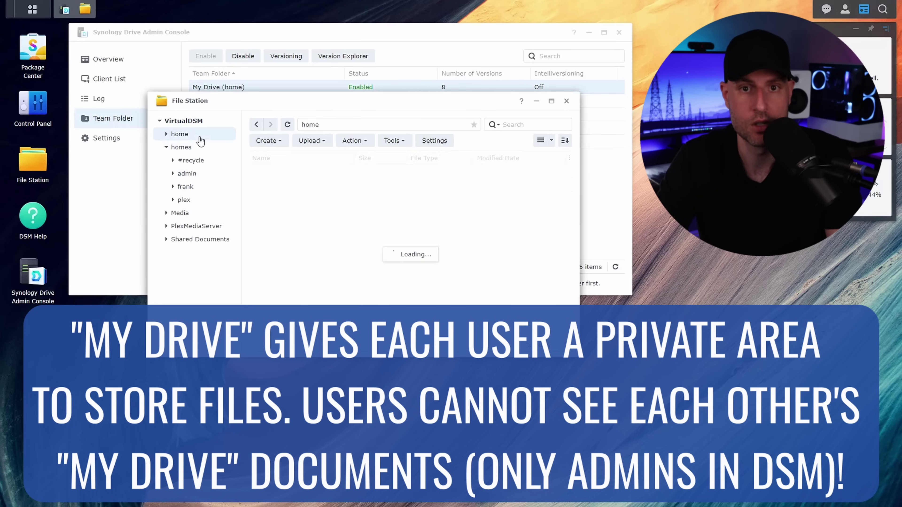
left_click(200, 193)
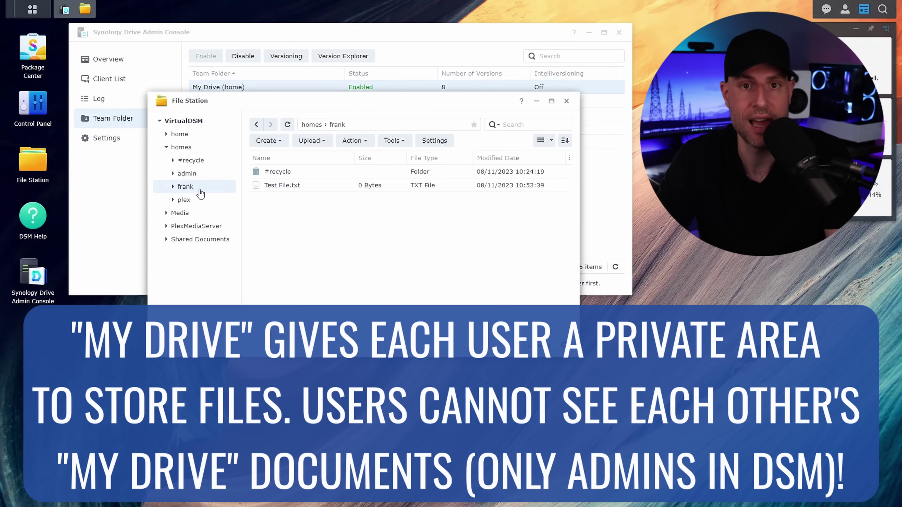
left_click(190, 138)
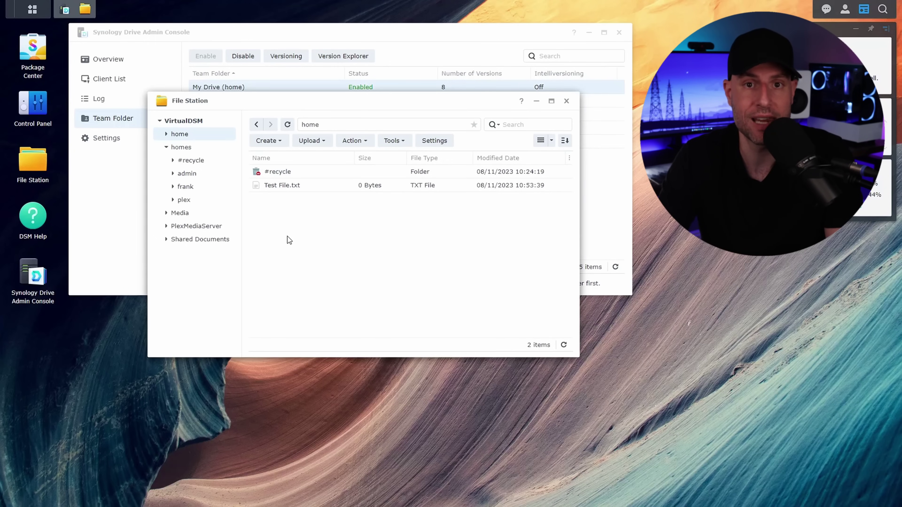
left_click(194, 194)
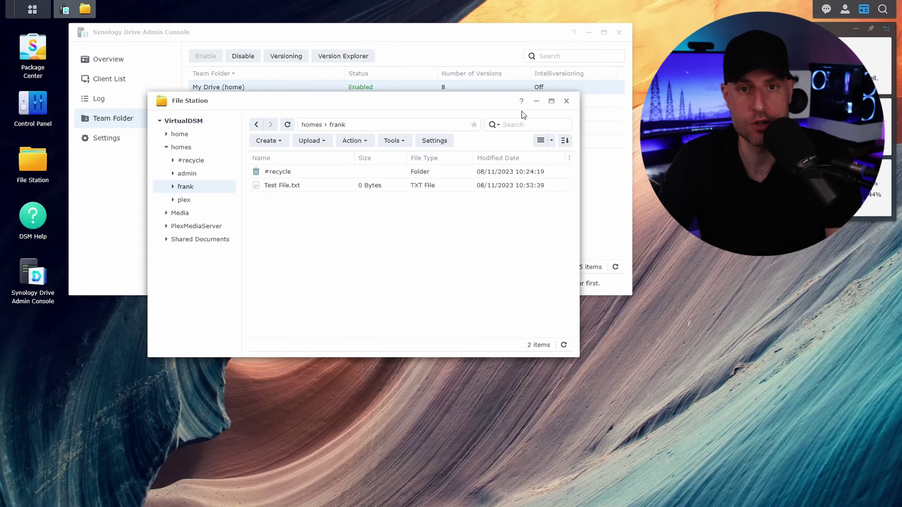
left_click(536, 102)
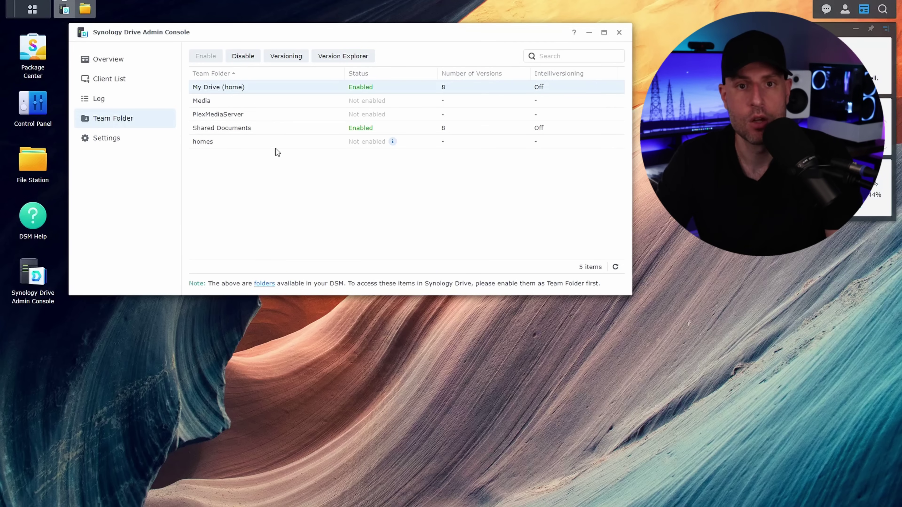
Step: Review the local user permissions of the Shared Documents shared folder in Control Panel, leaving them unchanged
left_click(269, 132)
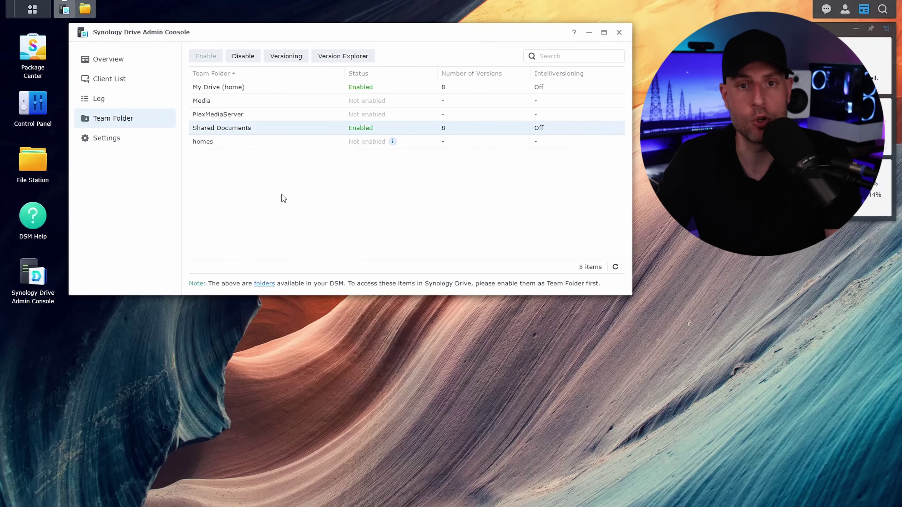
left_click(41, 111)
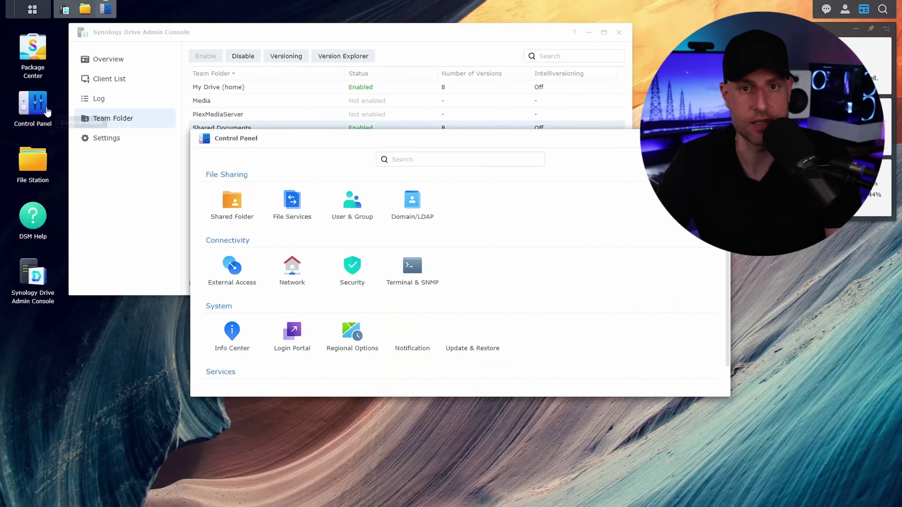
left_click(213, 205)
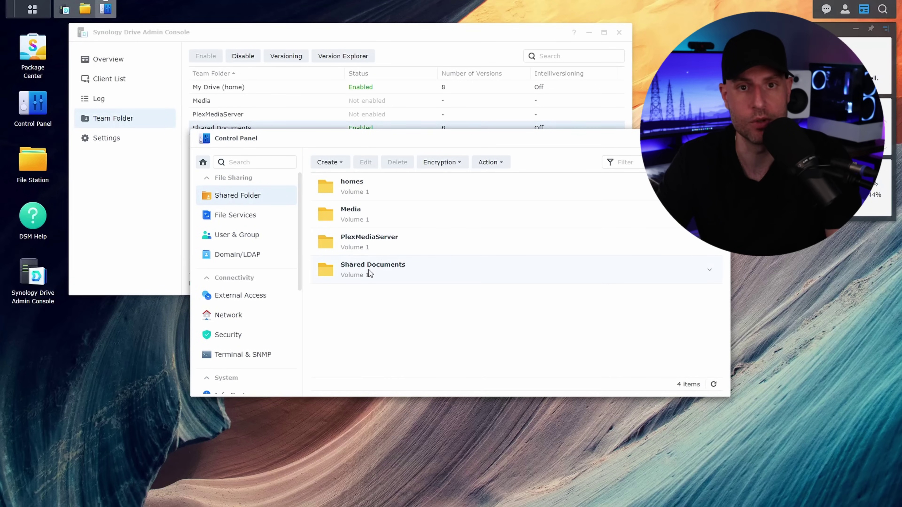
left_click_drag(376, 139, 378, 173)
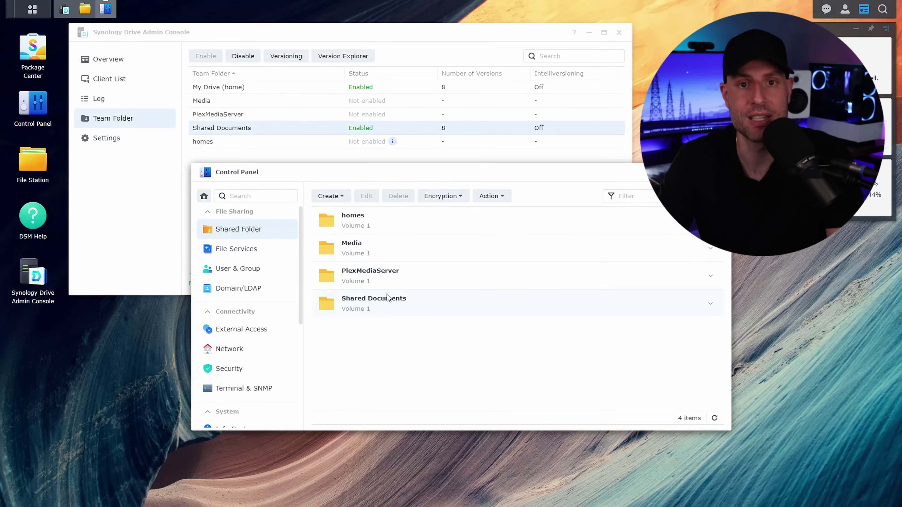
left_click(387, 307)
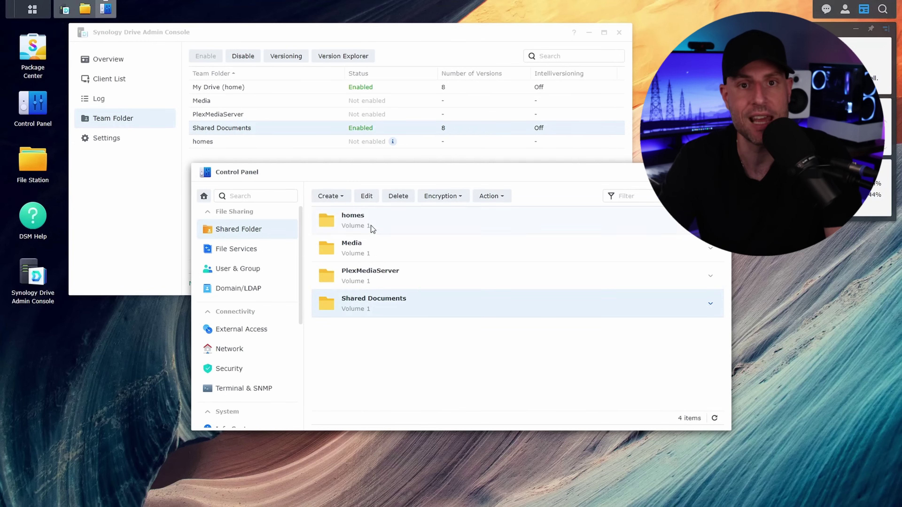
left_click(366, 195)
left_click(398, 192)
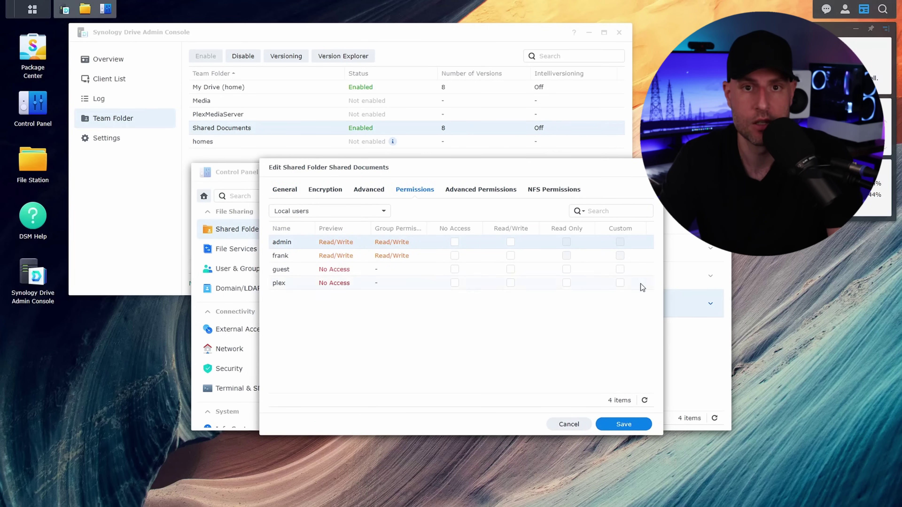
left_click(569, 424)
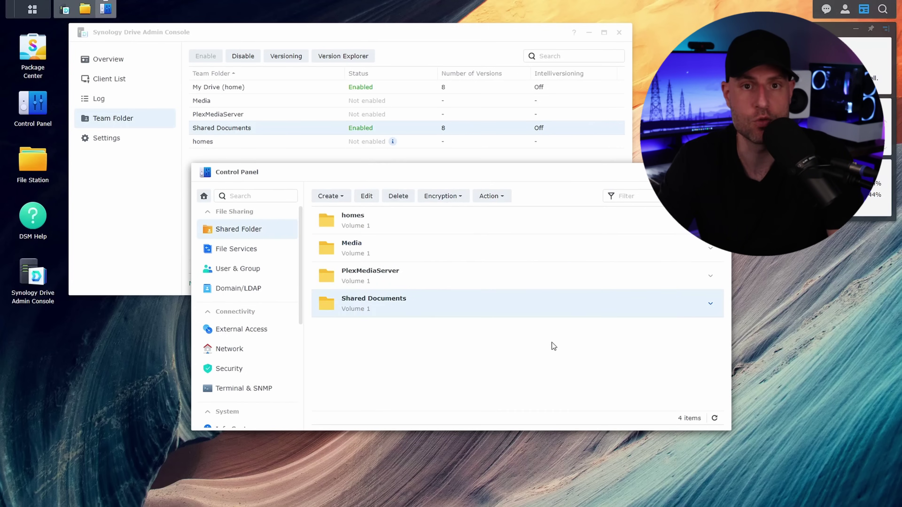
Step: Set the maximum number of versions for the Shared Documents team folder to 30 in Synology Drive Admin Console
left_click(176, 242)
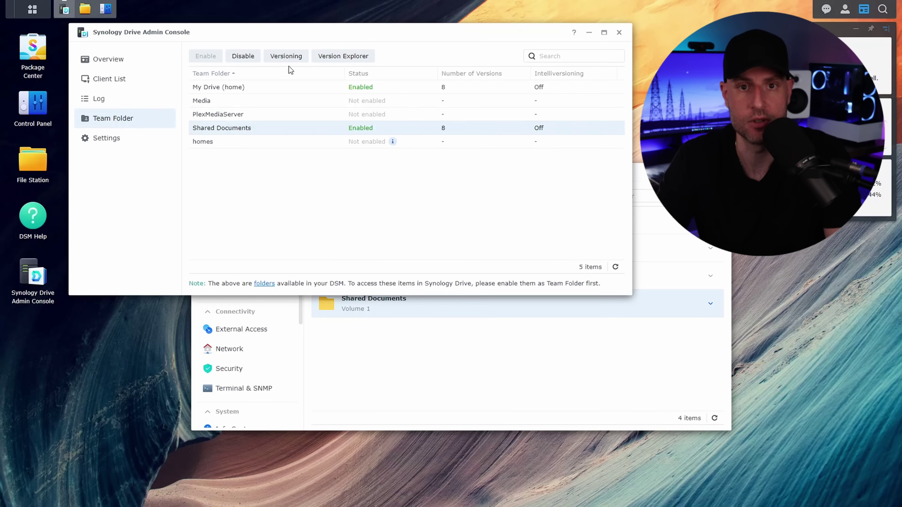
left_click(288, 58)
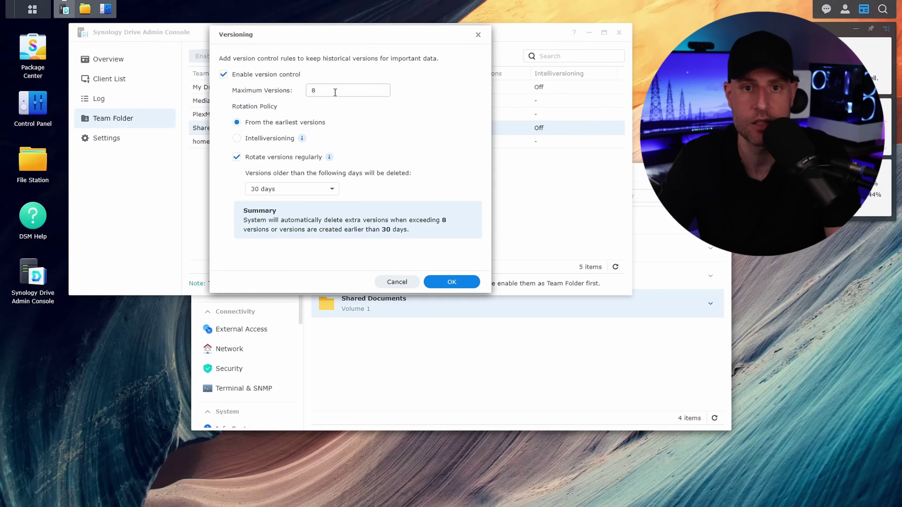
left_click_drag(322, 91, 305, 89)
type("30")
left_click(381, 156)
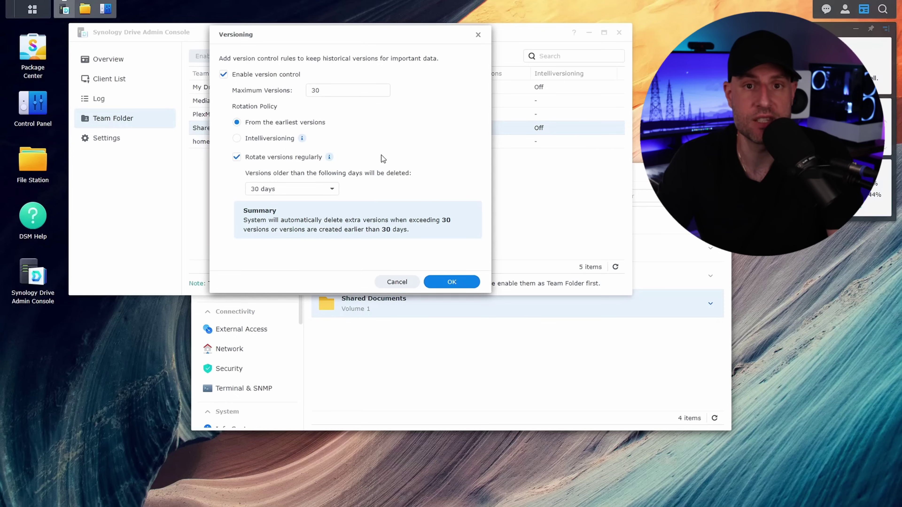
left_click(462, 284)
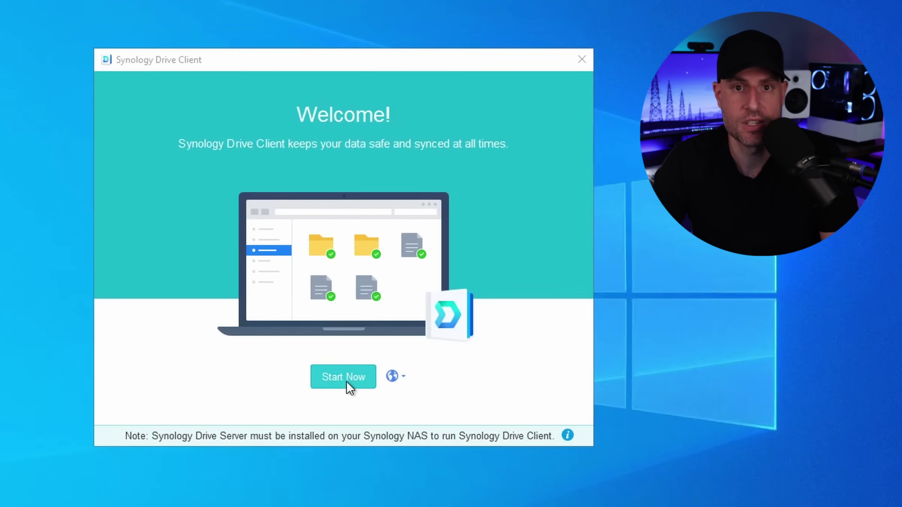
Step: Connect Synology Drive Client to the NAS at 192.168.1.7 with the account username and password, accepting the untrusted SSL certificate
left_click(347, 387)
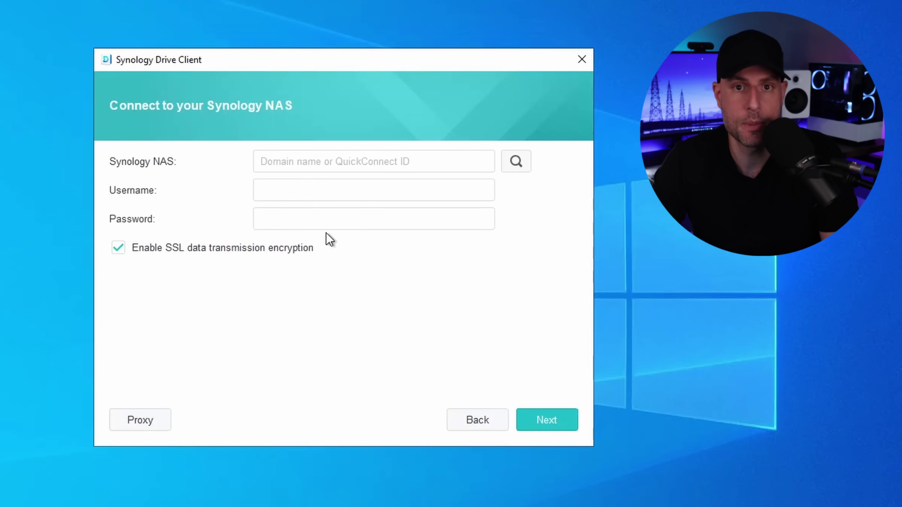
left_click(336, 162)
type("192.")
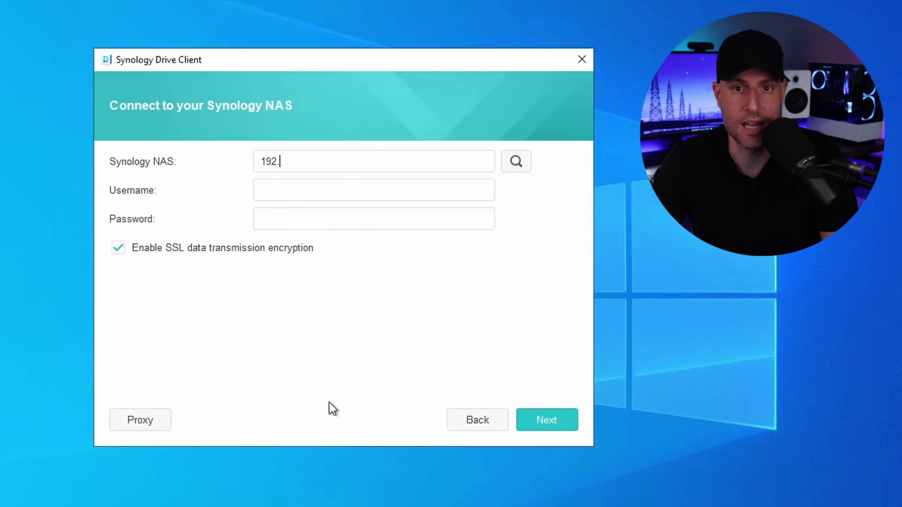
type("168.1.7")
key("Tab")
type("frank")
key("Tab")
type("•••••••••••••")
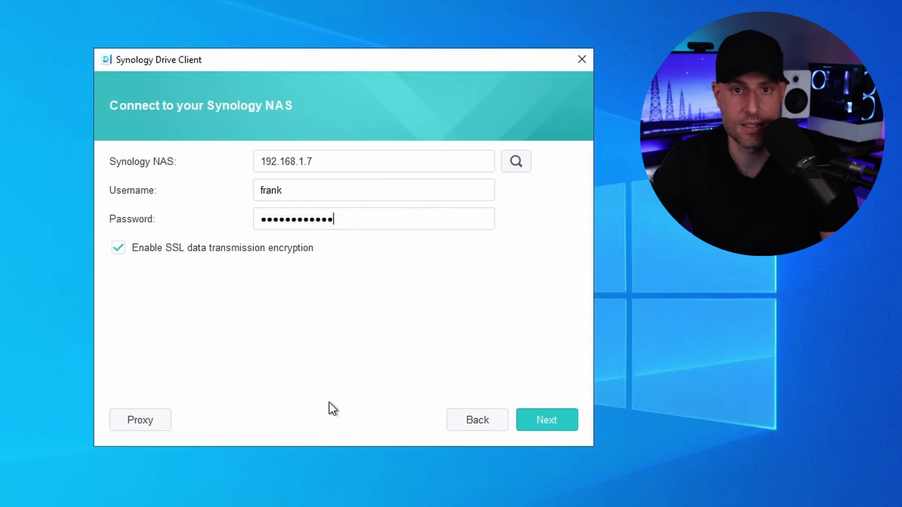
key("Return")
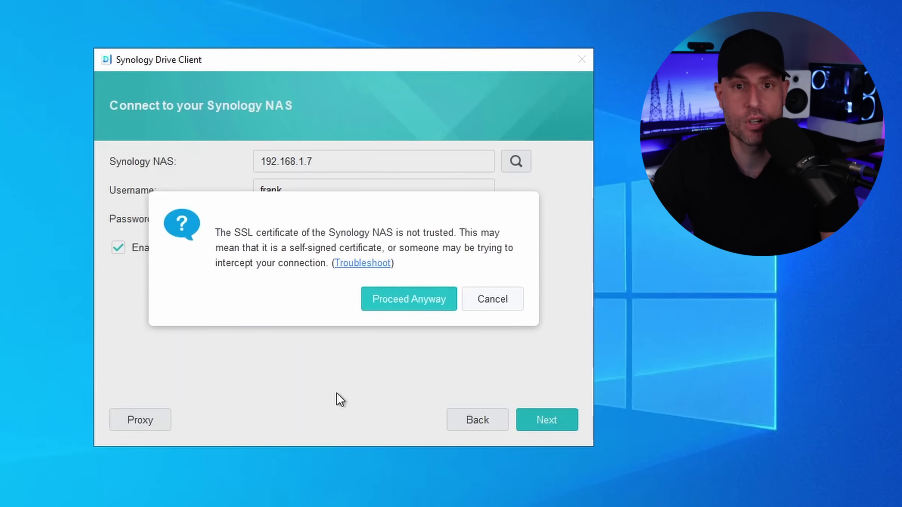
left_click(396, 309)
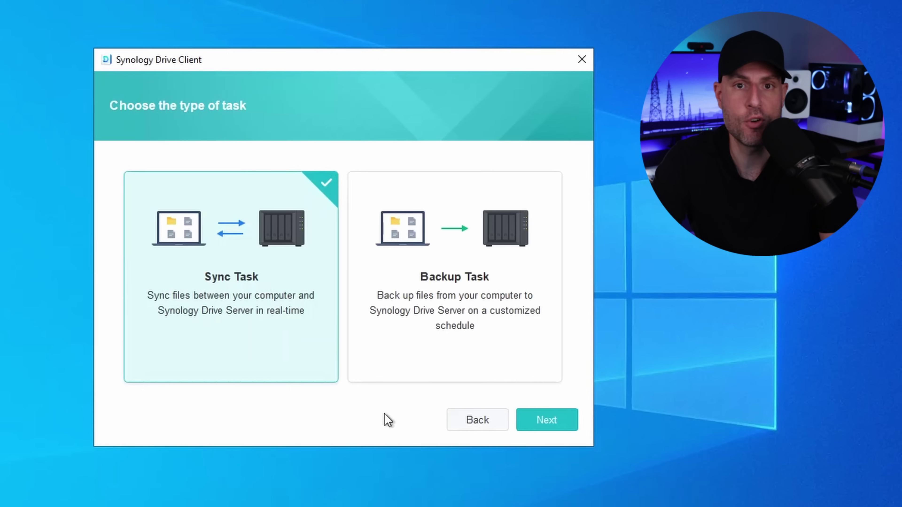
Step: Choose a sync task and pick My Drive as the NAS folder to sync
left_click(522, 421)
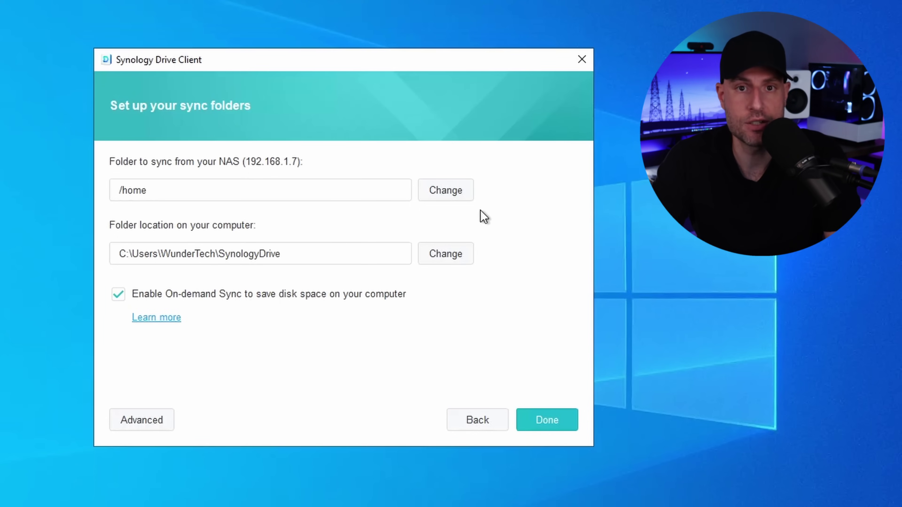
left_click(454, 198)
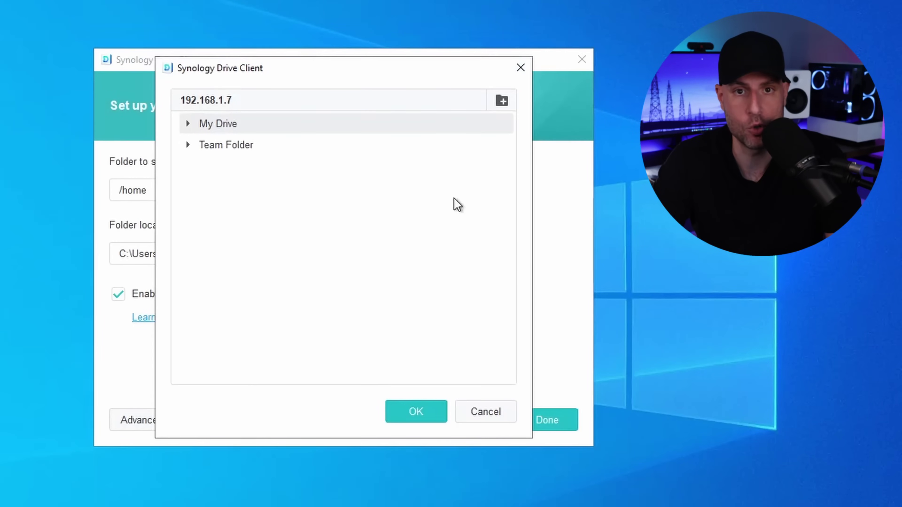
left_click(187, 145)
left_click(188, 124)
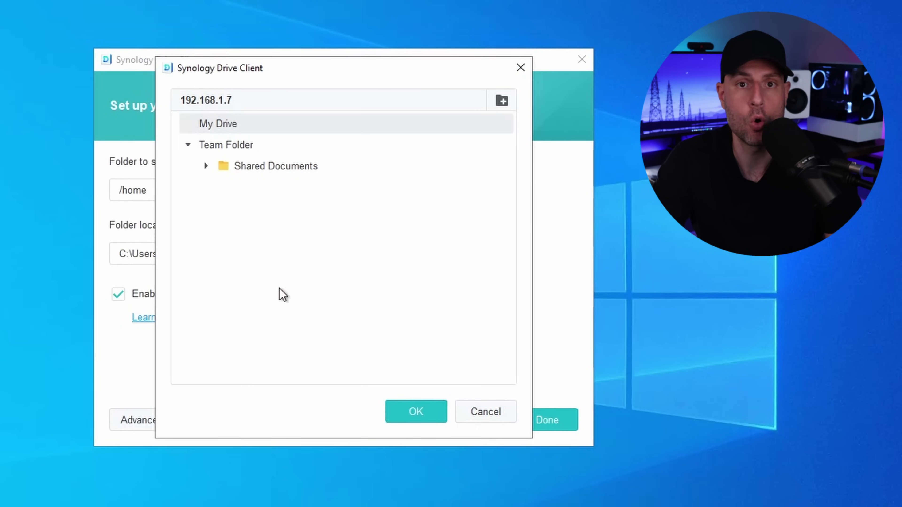
left_click(288, 166)
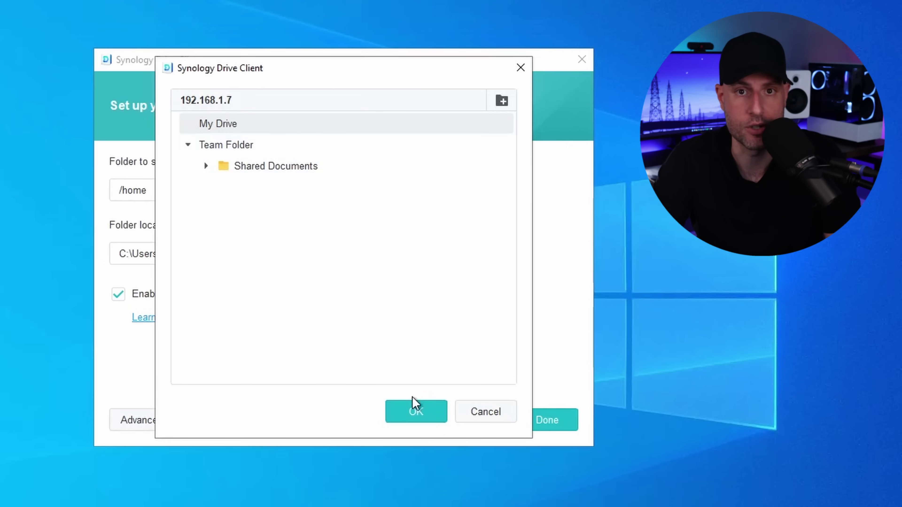
left_click(414, 411)
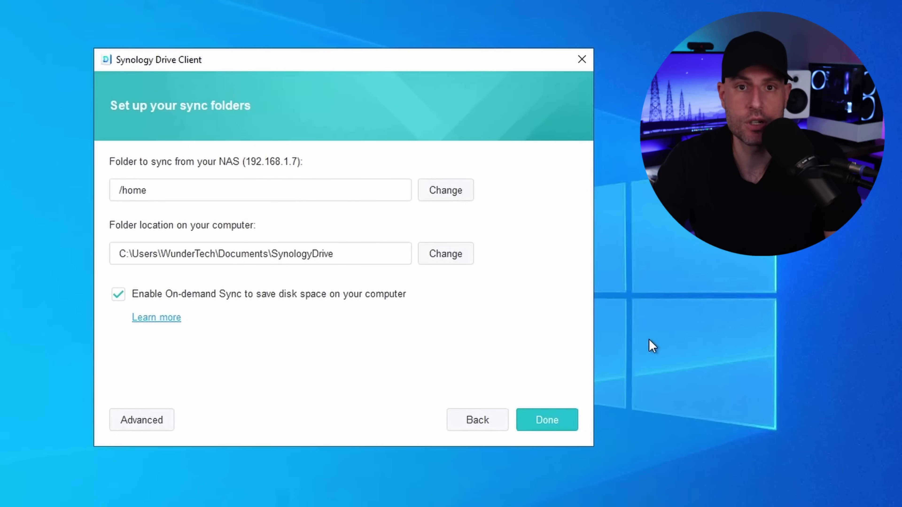
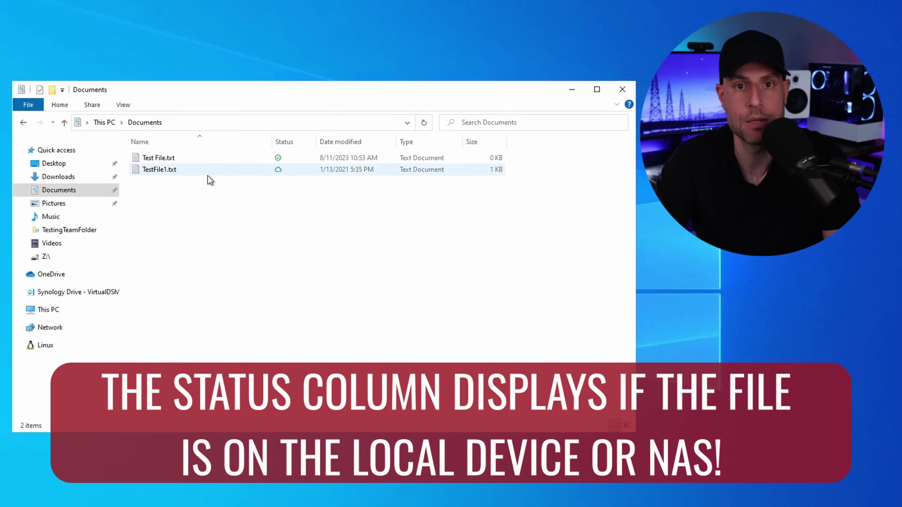
Step: Open the online-only TestFile1.txt in Documents so it downloads to this device, and close it
mouse_move(209, 176)
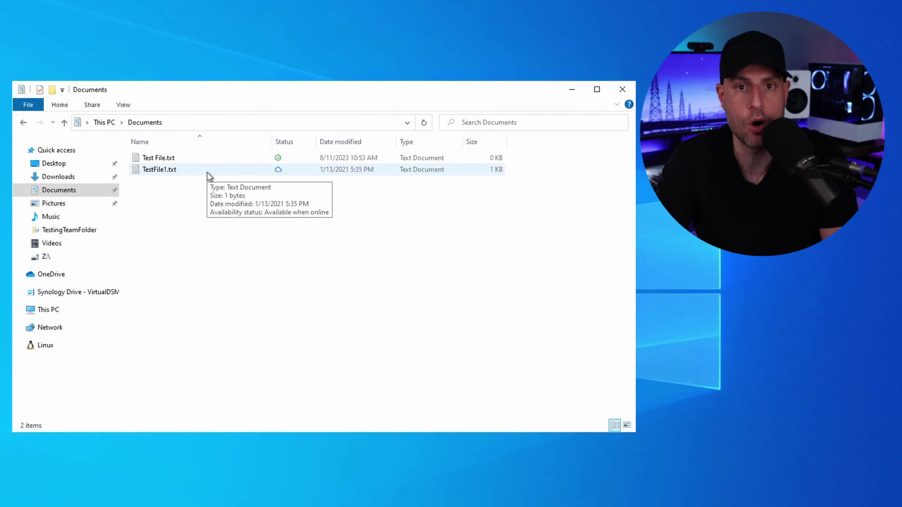
double_click(210, 174)
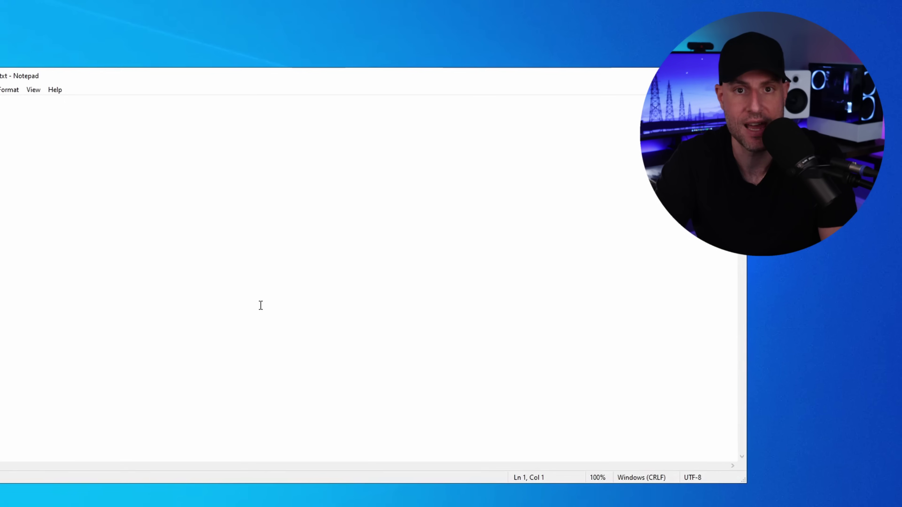
type("a")
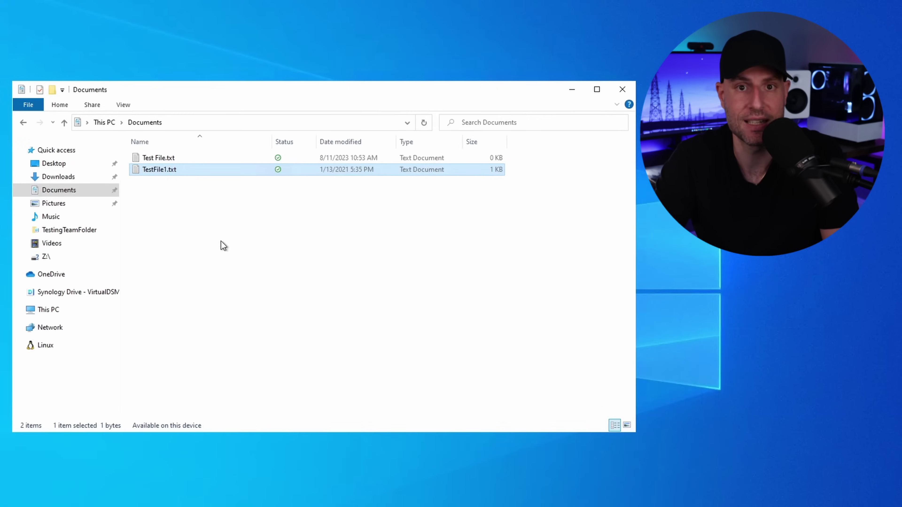
left_click(218, 243)
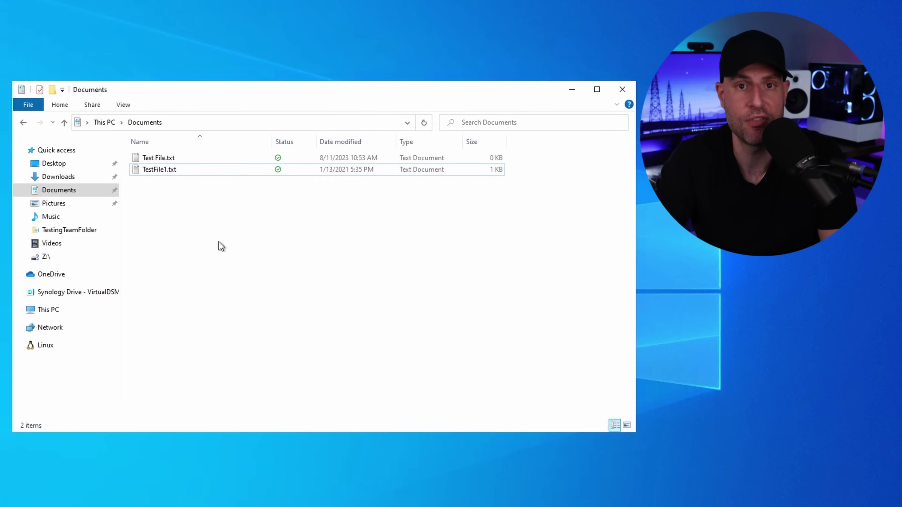
Step: Free up the local space used by TestFile1.txt through Synology Drive, leaving the file only on the NAS
left_click(231, 171)
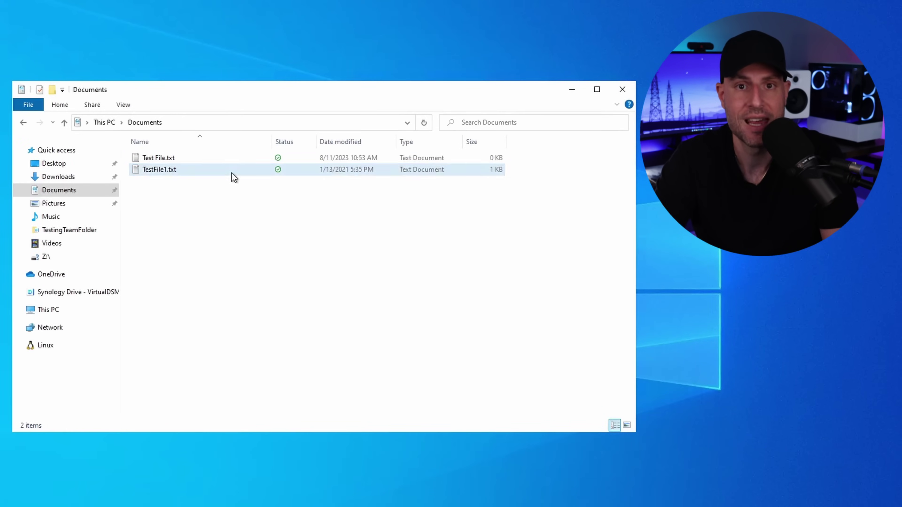
right_click(234, 176)
left_click(214, 185)
left_click(215, 170)
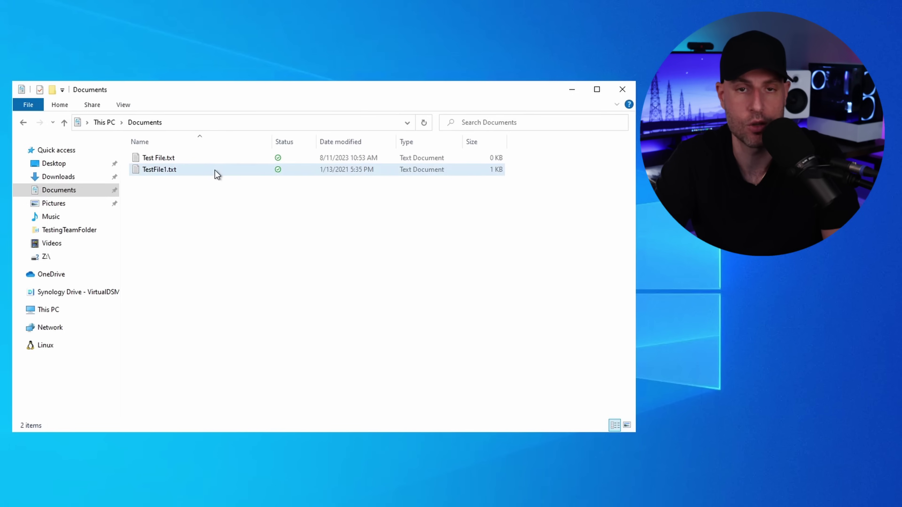
right_click(224, 170)
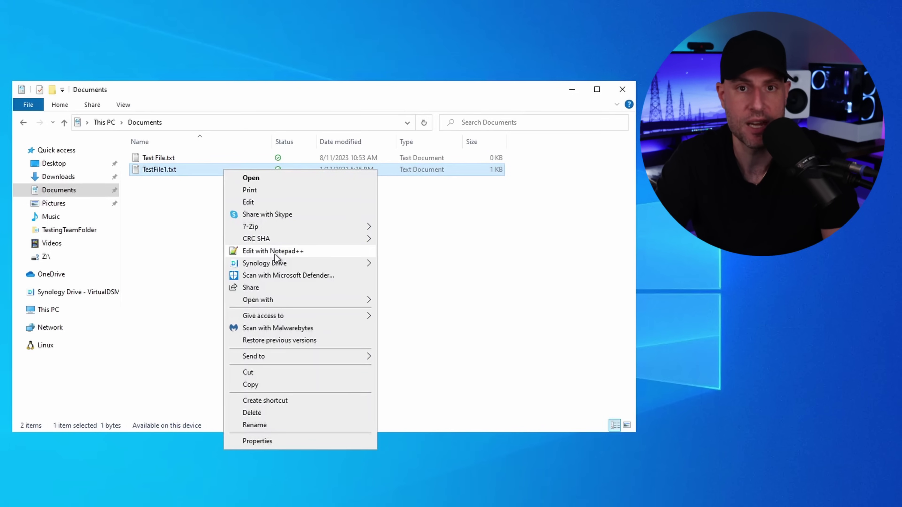
mouse_move(281, 265)
left_click(400, 305)
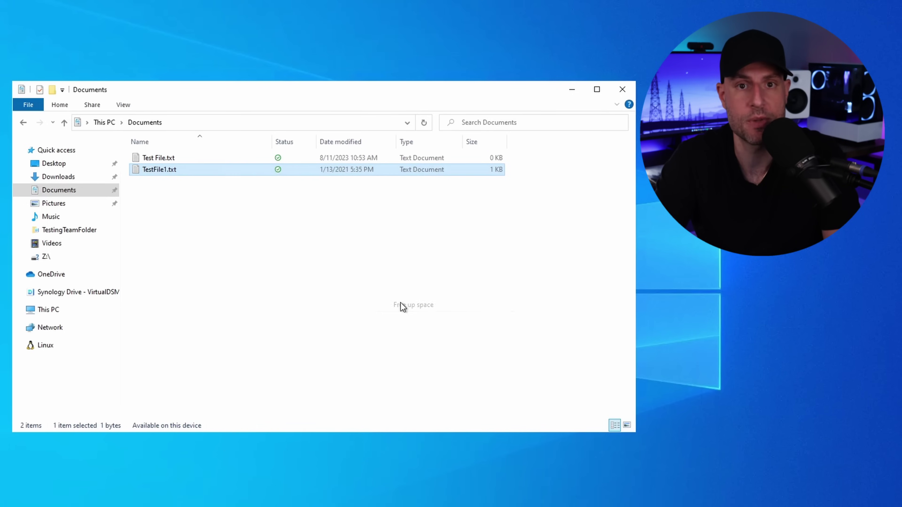
left_click(239, 247)
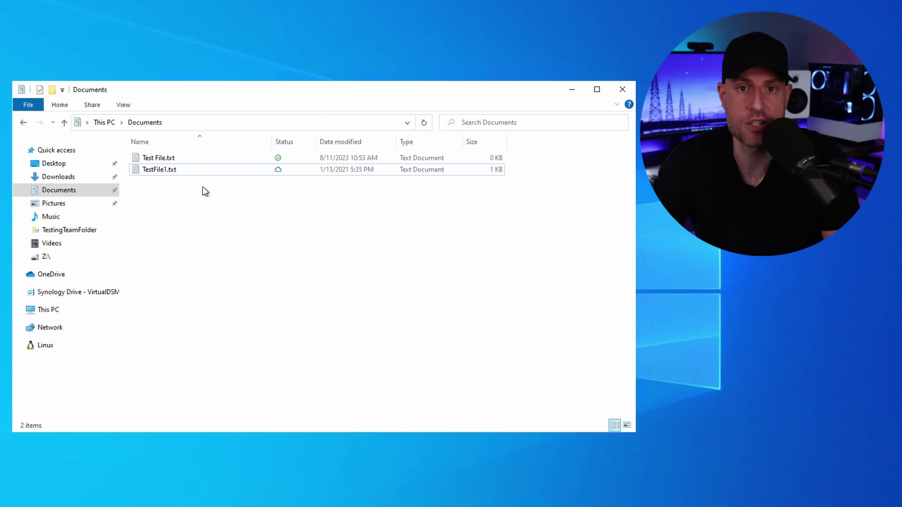
Step: Pin a permanent local copy of Test File.txt through Synology Drive
left_click(207, 163)
right_click(206, 161)
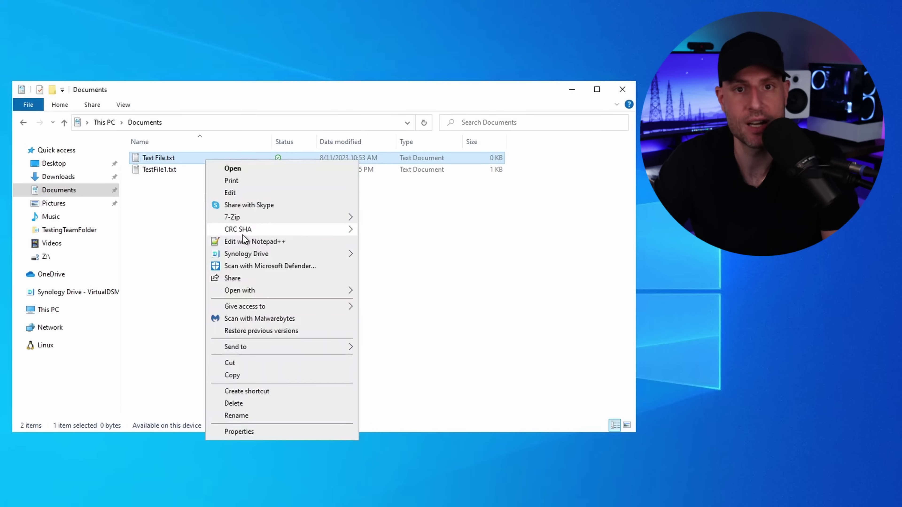
mouse_move(248, 259)
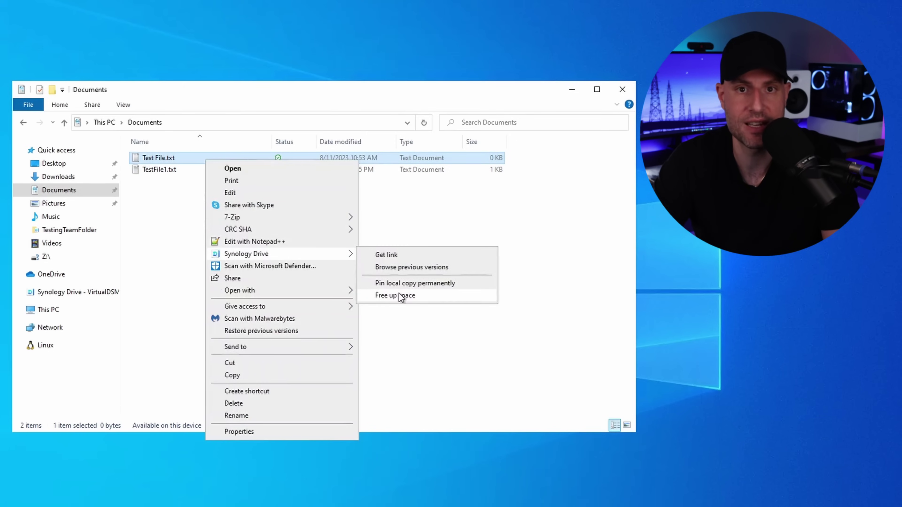
left_click(397, 284)
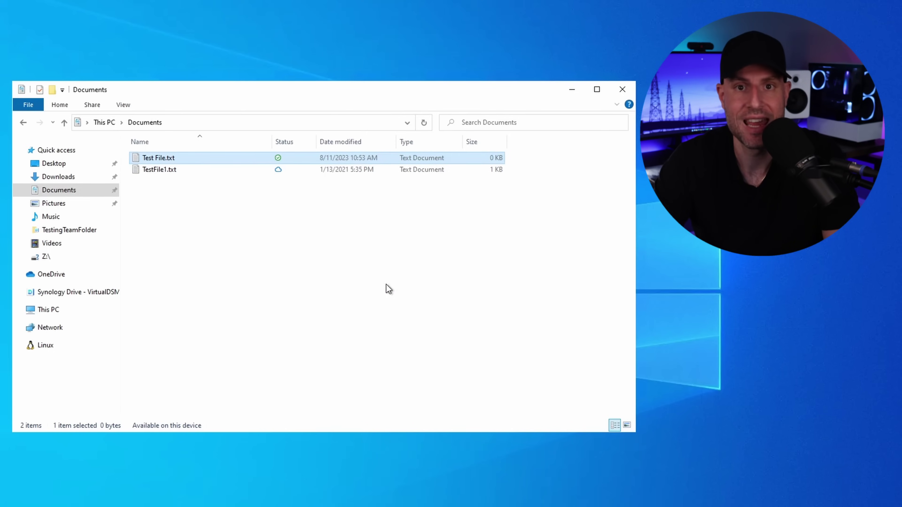
left_click(317, 279)
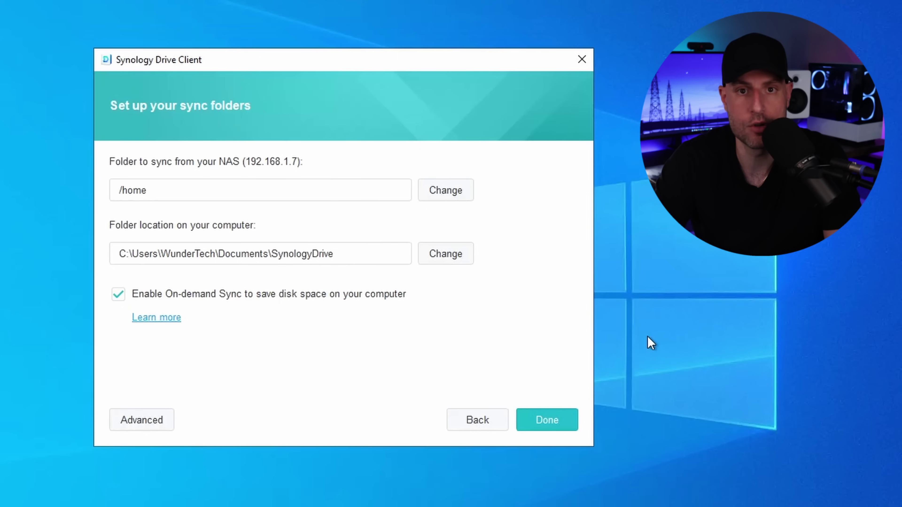
Step: Review the sync task's advanced folder, file filter and sync mode settings, and leave them without applying changes
left_click(143, 427)
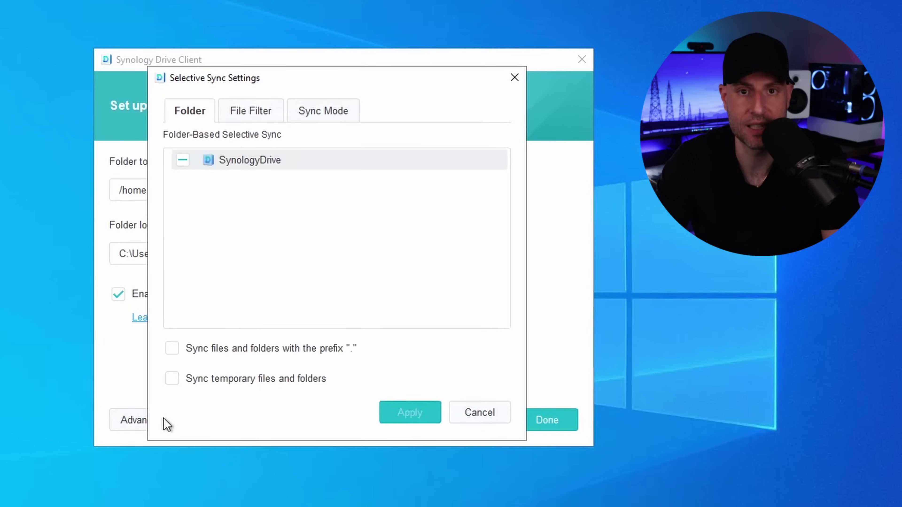
left_click(271, 110)
left_click(301, 112)
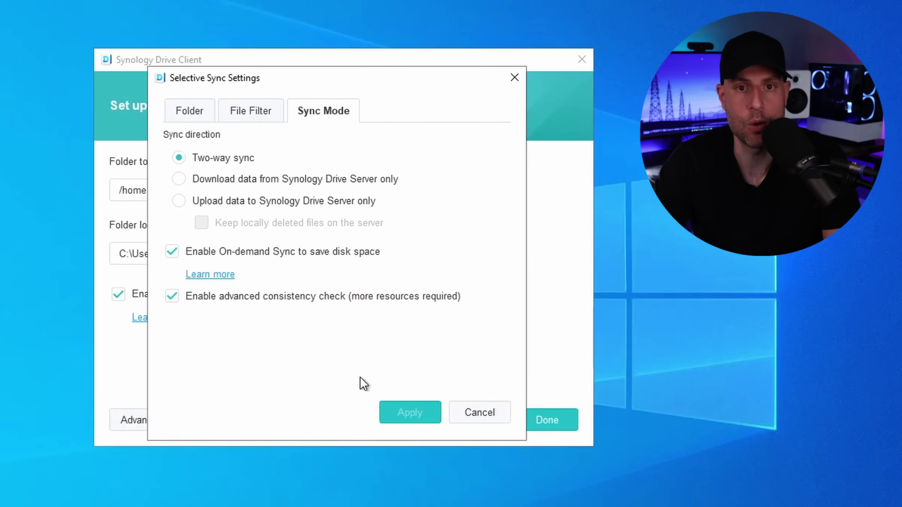
left_click(477, 413)
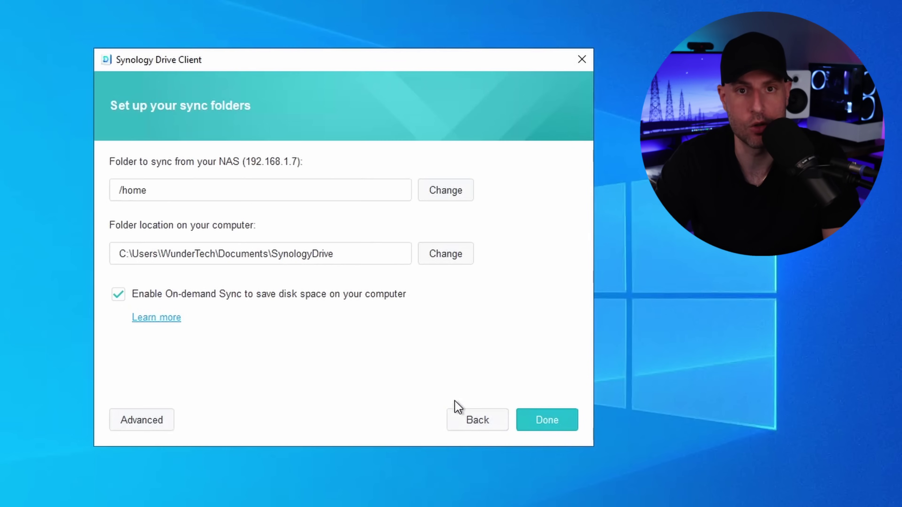
Step: Set the computer's sync location to the Documents folder without creating an empty SynologyDrive folder, and finish the task setup
left_click(429, 262)
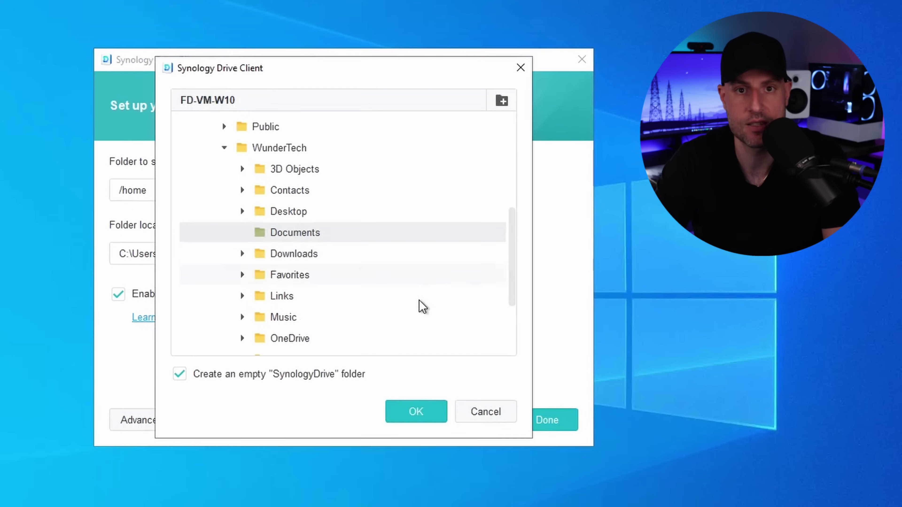
left_click(251, 380)
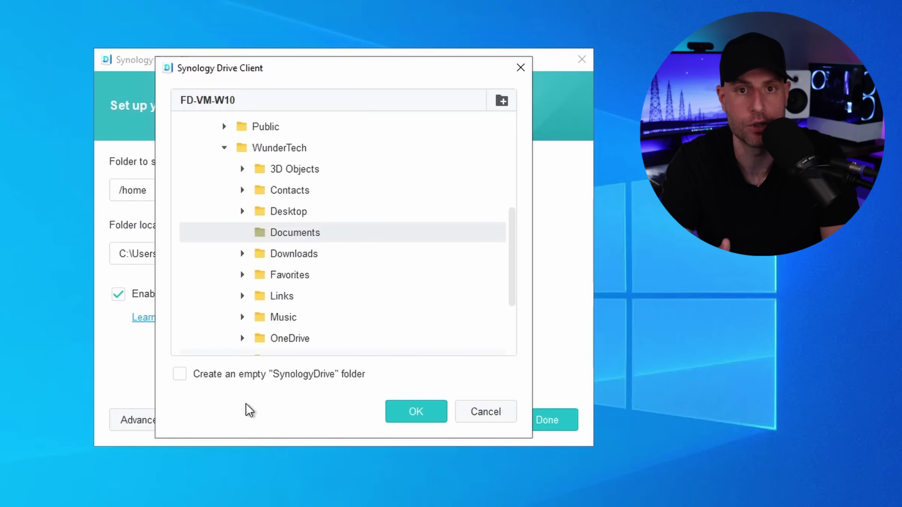
left_click(394, 416)
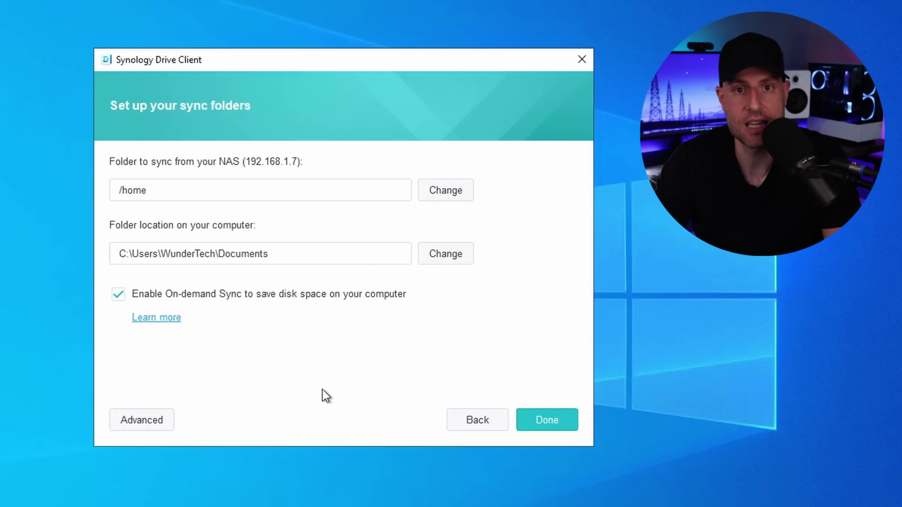
left_click(535, 421)
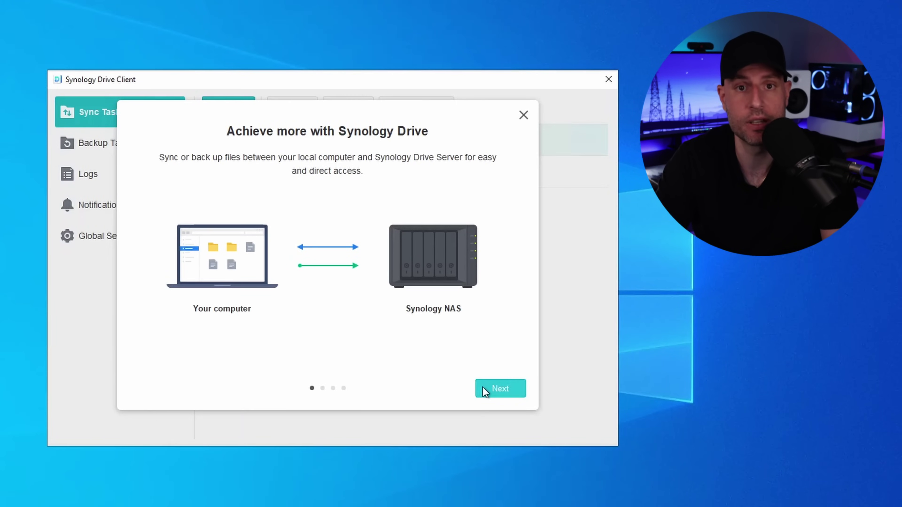
Step: Go through the "Achieve more with Synology Drive" introduction pages
left_click(484, 388)
left_click(484, 388)
left_click(484, 388)
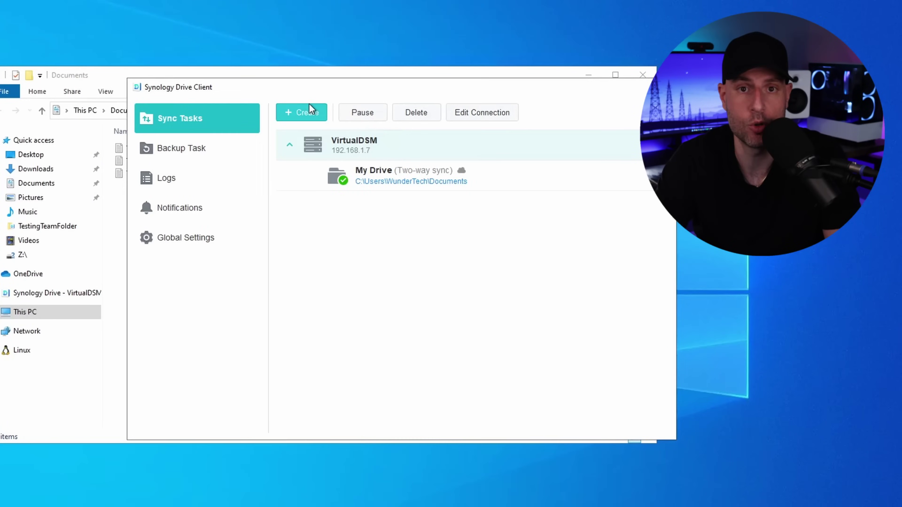
Step: Start another sync task on the connected NAS 192.168.1.7 and choose the Shared Documents team folder as the NAS folder to sync
left_click(306, 113)
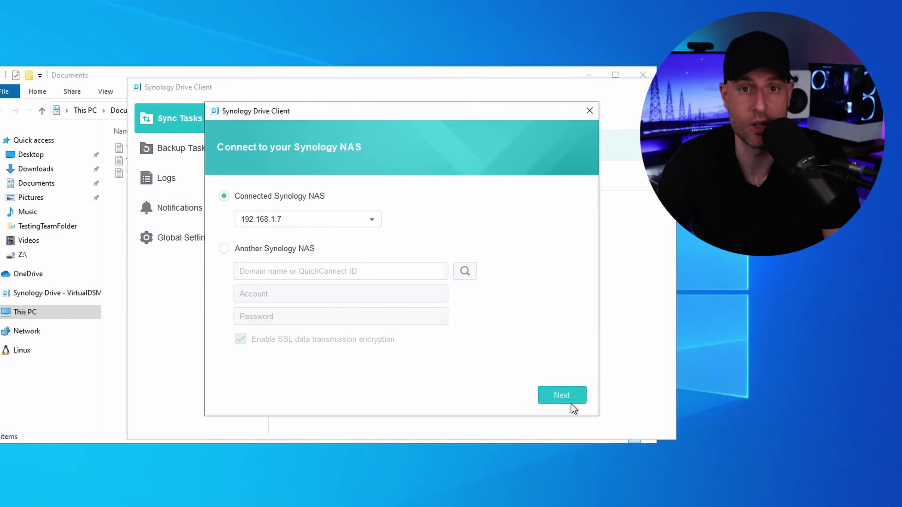
left_click(551, 403)
left_click(471, 221)
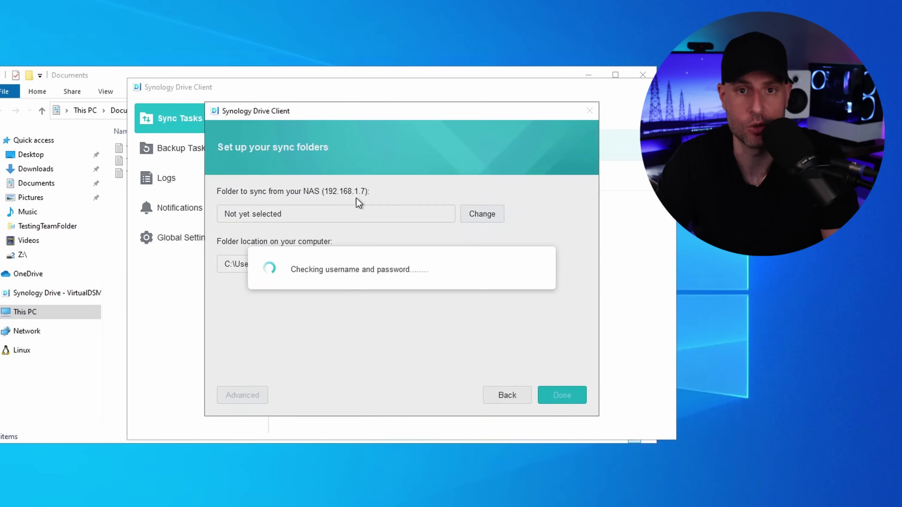
left_click(284, 185)
left_click(313, 195)
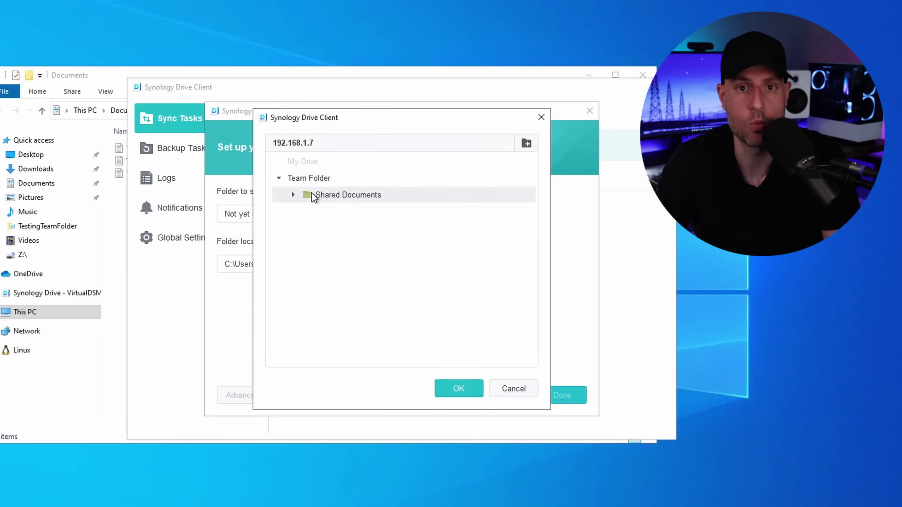
left_click(450, 394)
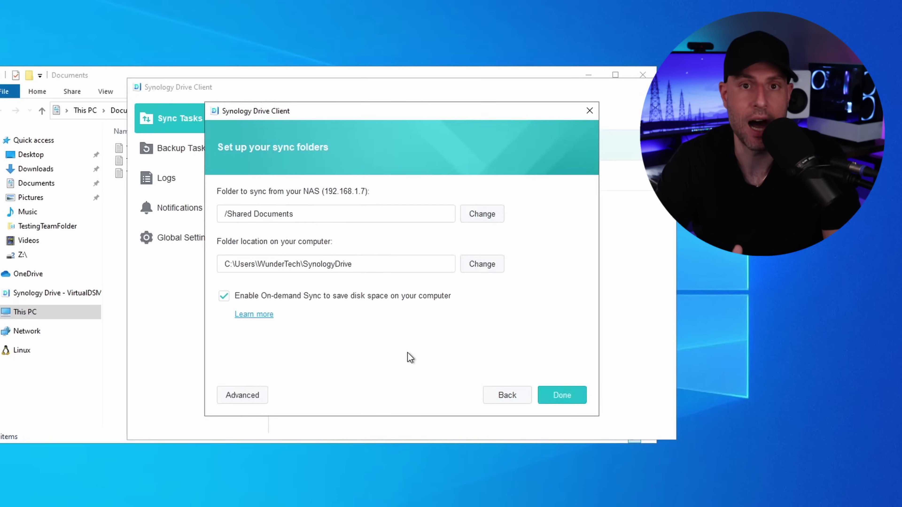